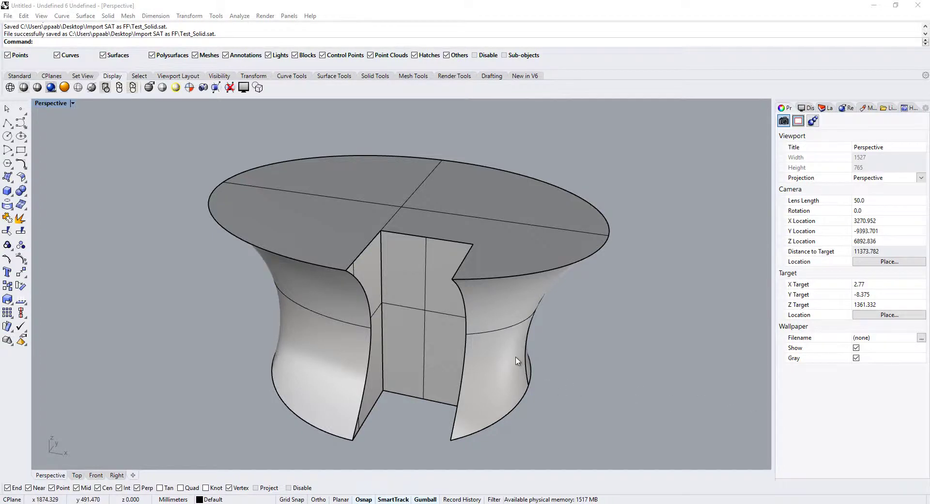
- Orbit Rhino's Perspective viewport to inspect the Test_Solid.sat solid from several angles
right_drag(579, 345, 513, 320)
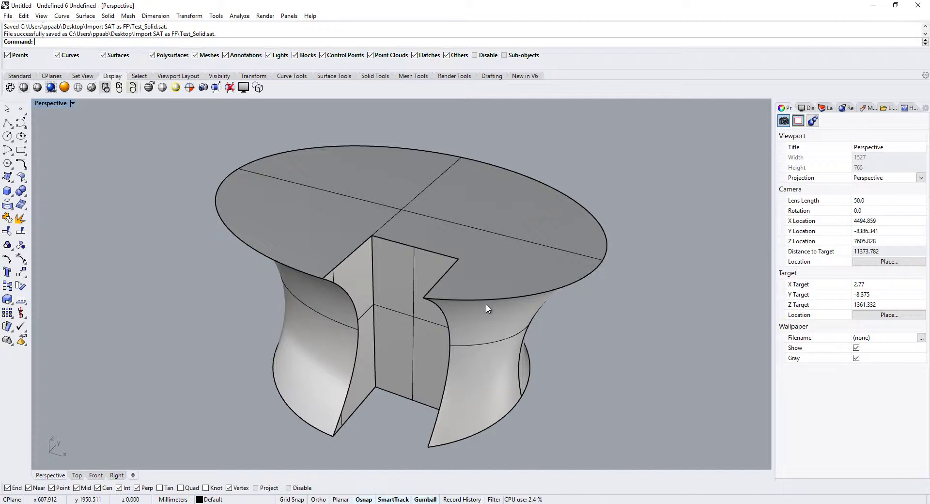
right_drag(488, 304, 528, 312)
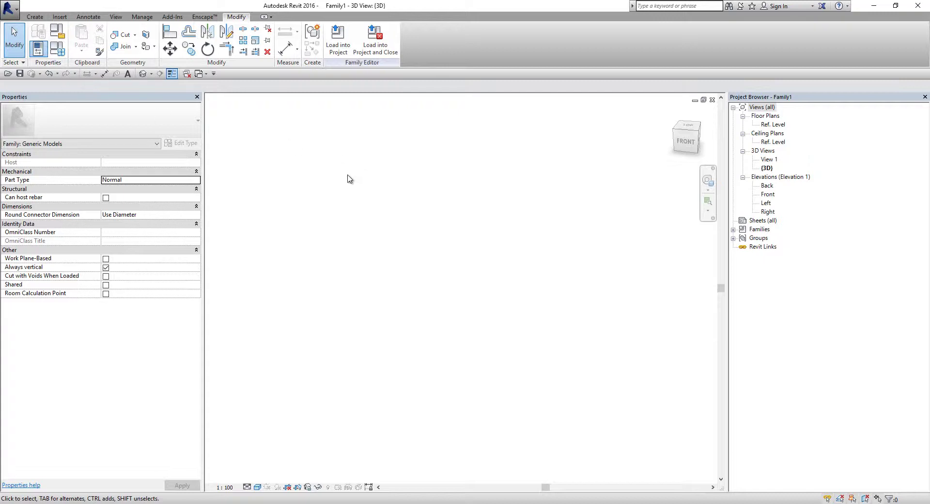
- Import Test_Solid.sat into the Generic Models family through Insert > Import CAD
click(60, 17)
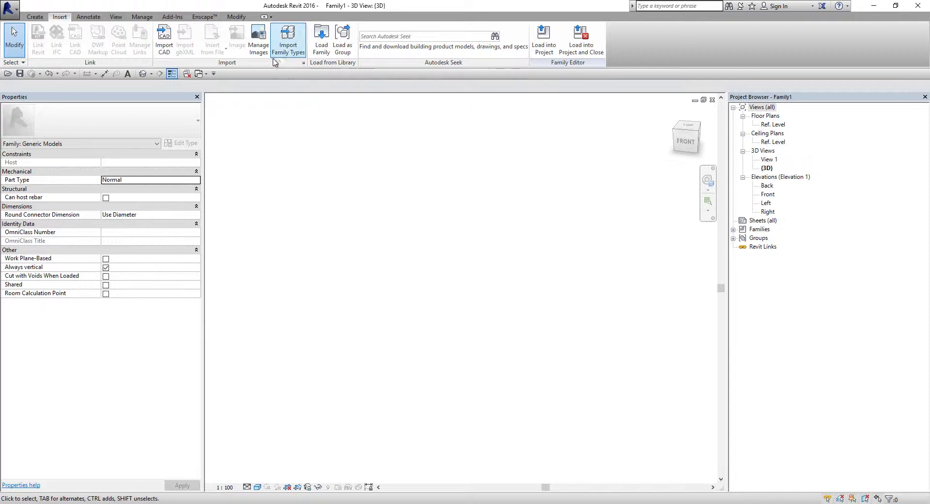
click(164, 40)
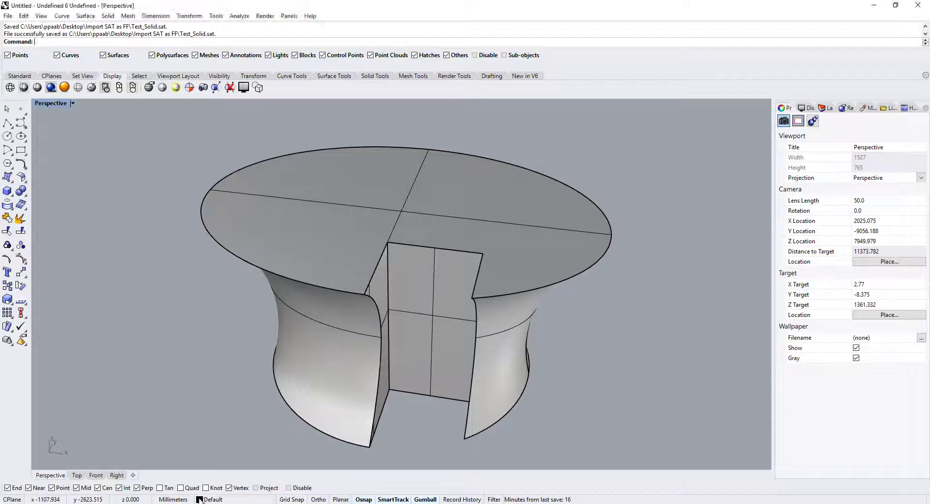
right_drag(320, 334, 305, 325)
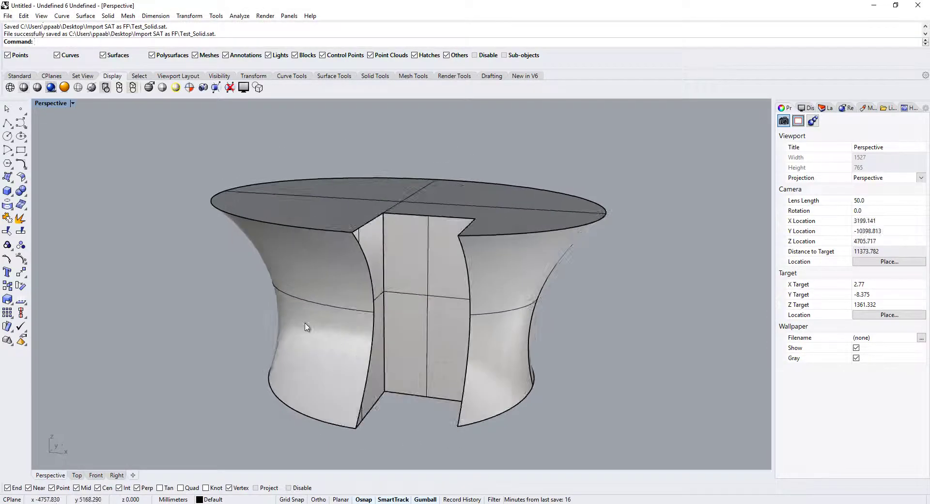
click(876, 9)
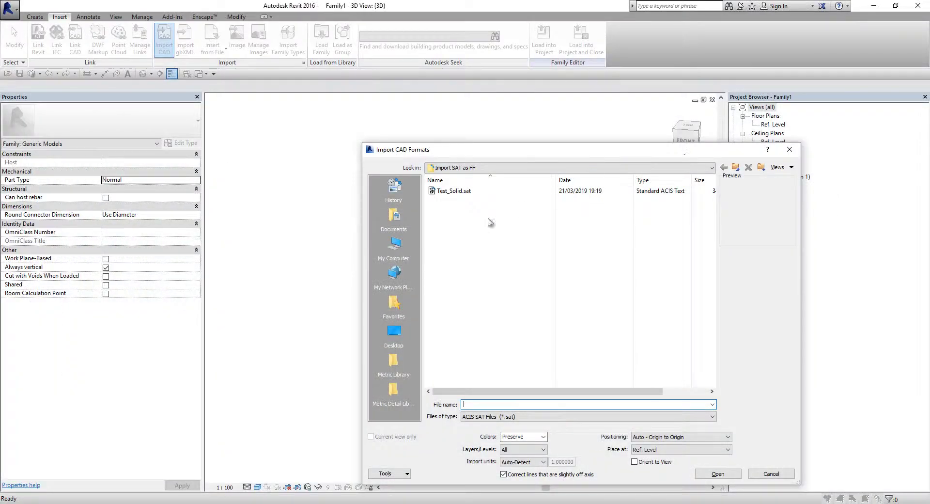
click(454, 191)
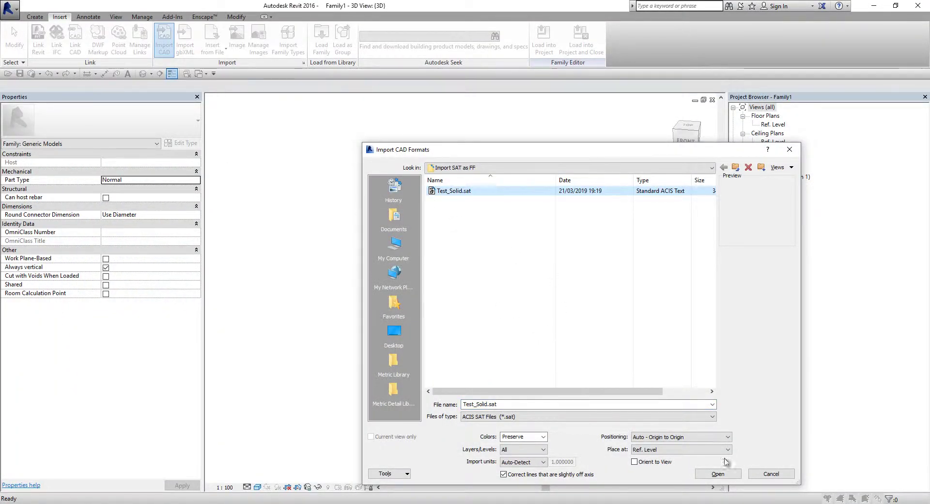
click(718, 473)
- Full Explode the imported SAT geometry into native geometry
click(543, 329)
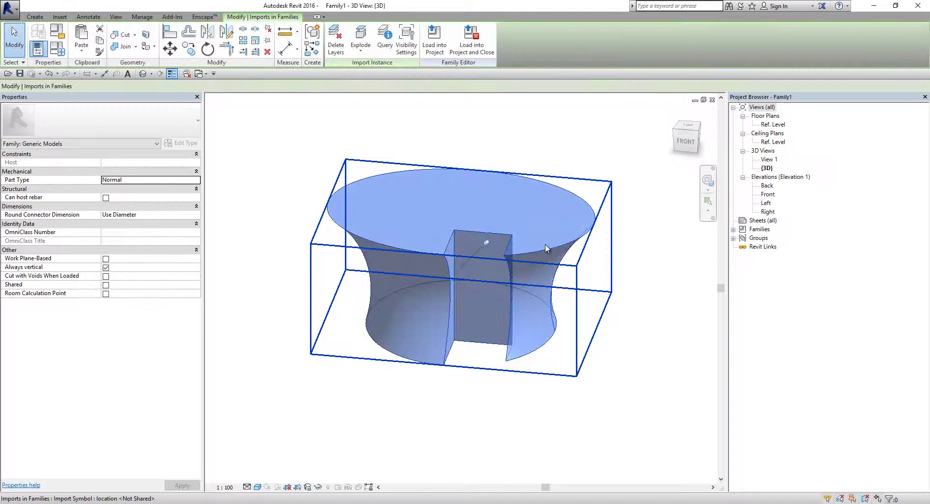
click(360, 44)
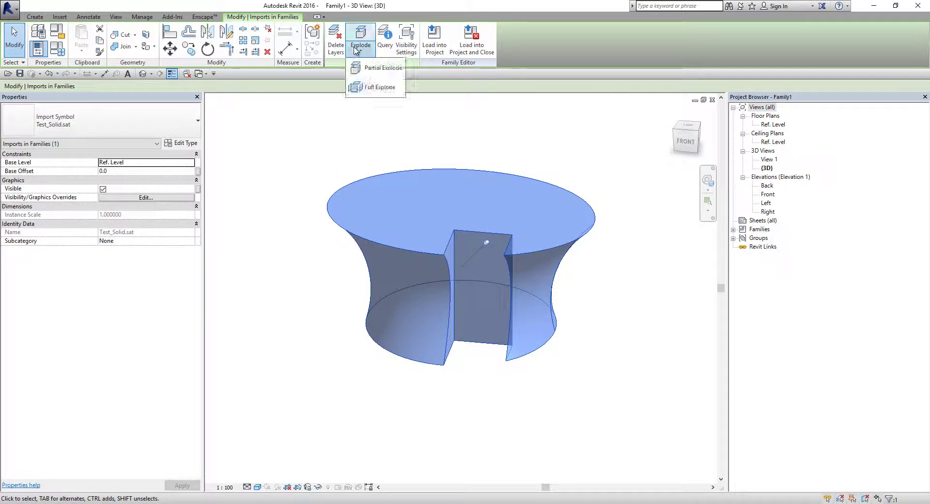
click(391, 91)
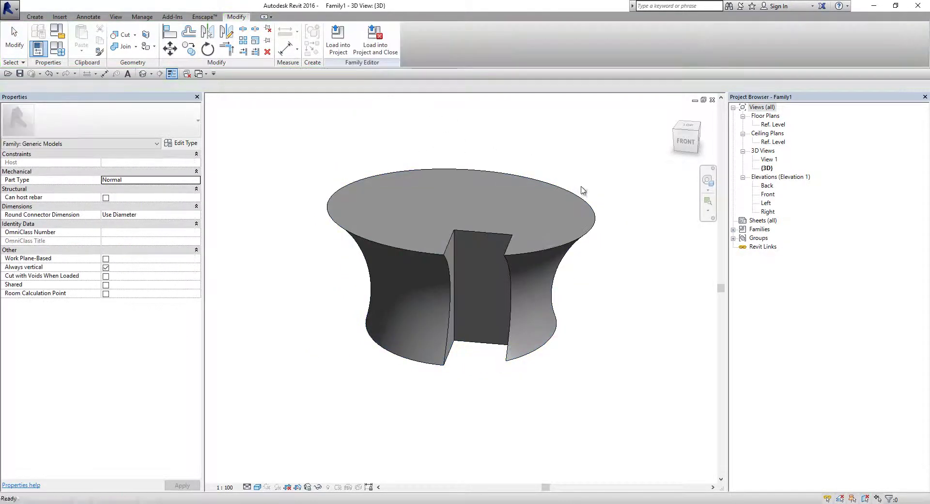
- Inspect the exploded free-form solid and check its Material parameter association without changing it
click(476, 316)
shift+middle_drag(476, 315, 481, 380)
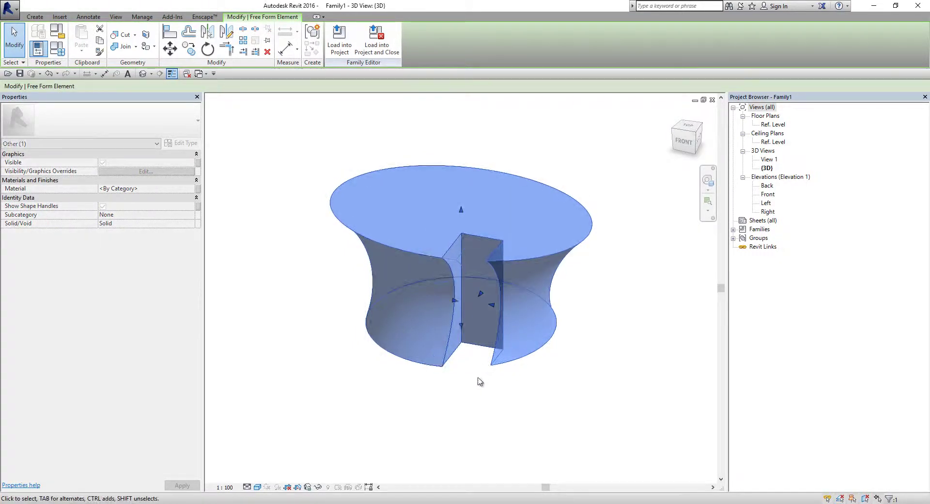
click(482, 380)
click(522, 248)
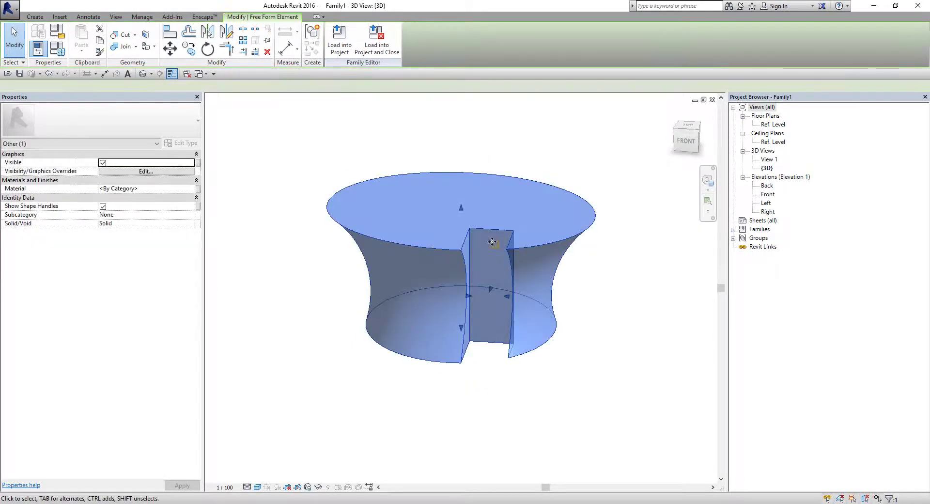
click(198, 189)
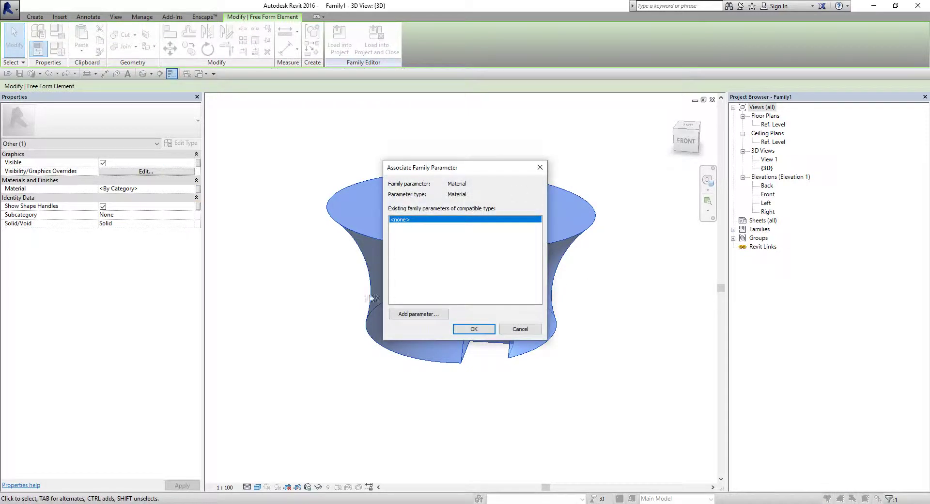
click(540, 167)
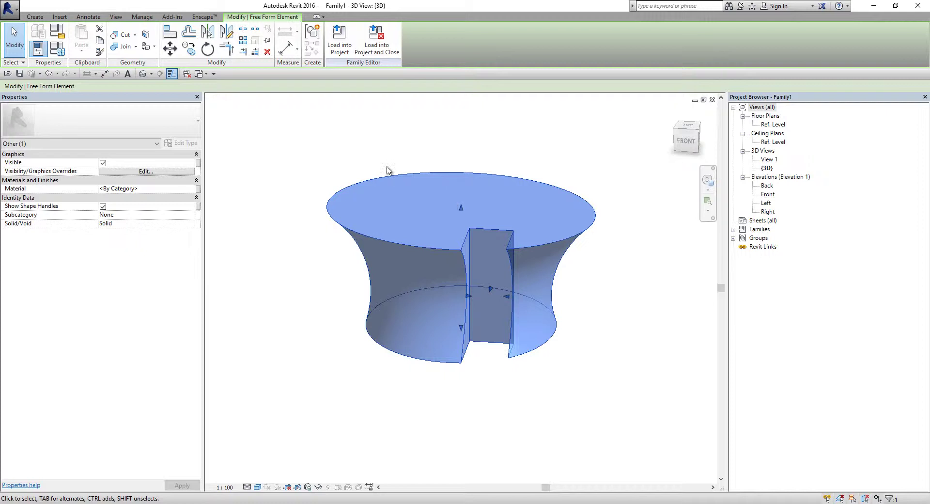
click(597, 283)
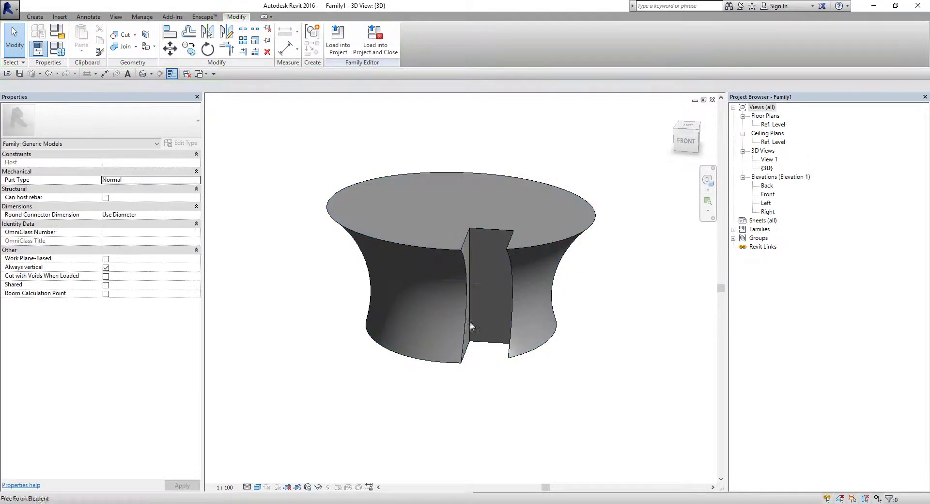
click(459, 262)
- Import Test_Solid.sat into the Revit 2019 family via Insert > Import CAD
click(492, 395)
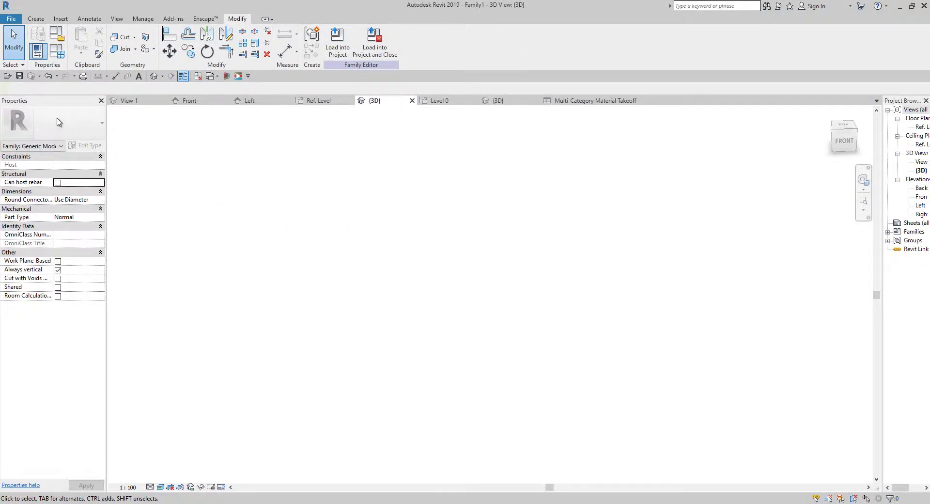
click(61, 19)
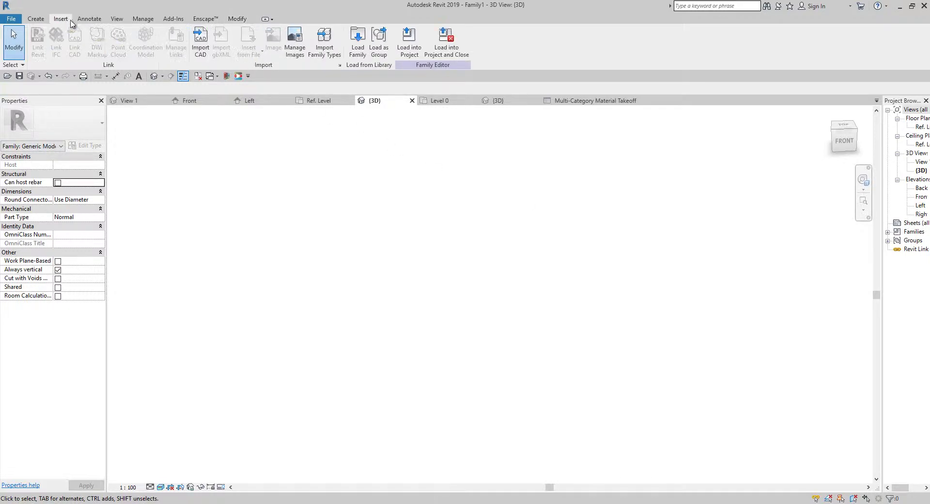
click(200, 41)
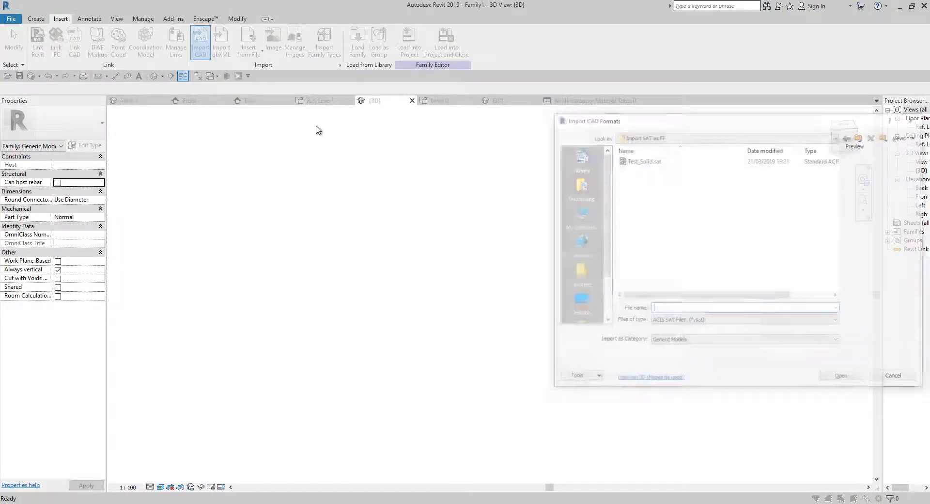
click(634, 161)
click(851, 383)
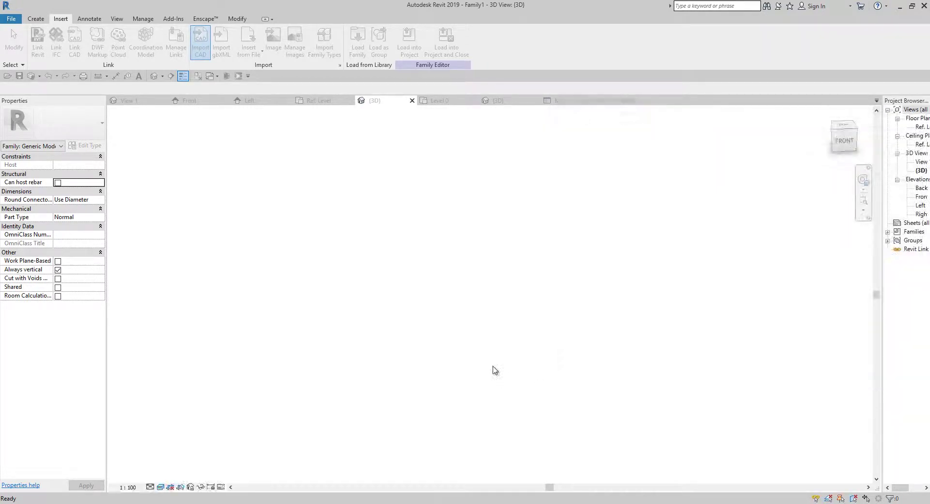
- Orbit around the imported Test_Solid.sat solid, selecting it to inspect the import
click(470, 301)
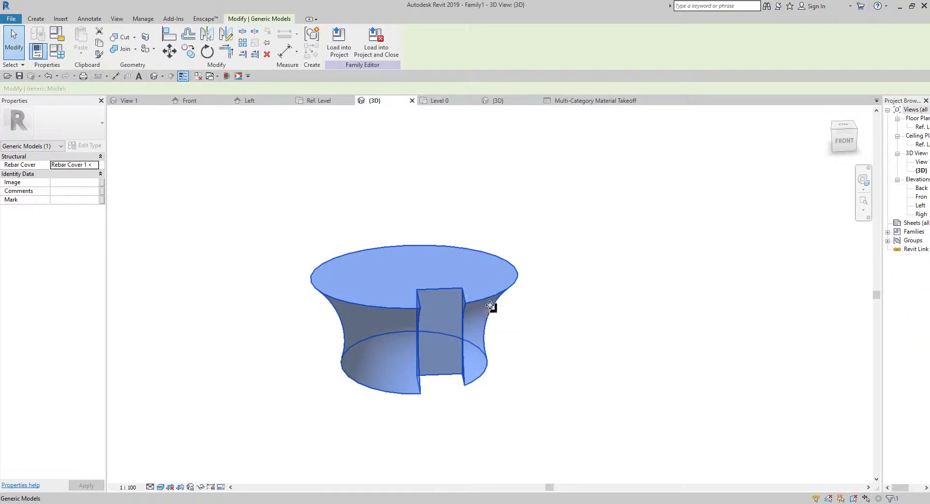
shift+middle_drag(492, 307, 507, 331)
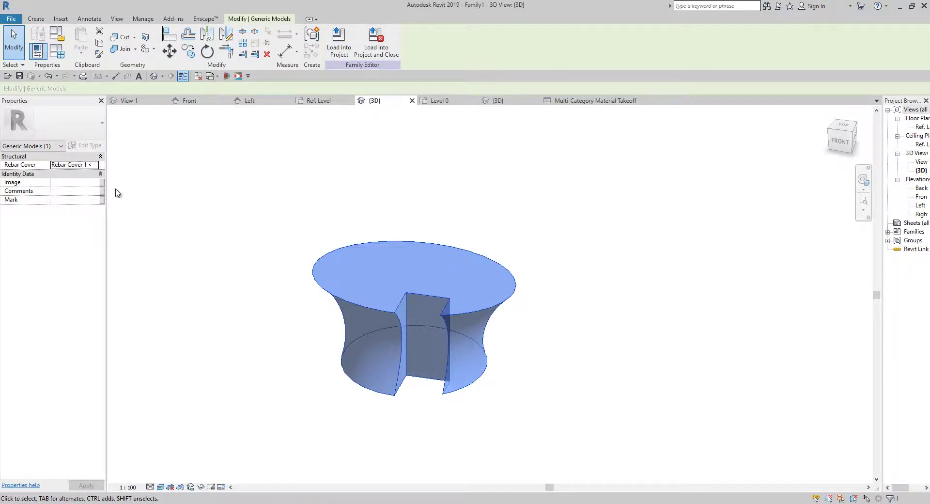
click(407, 382)
click(406, 385)
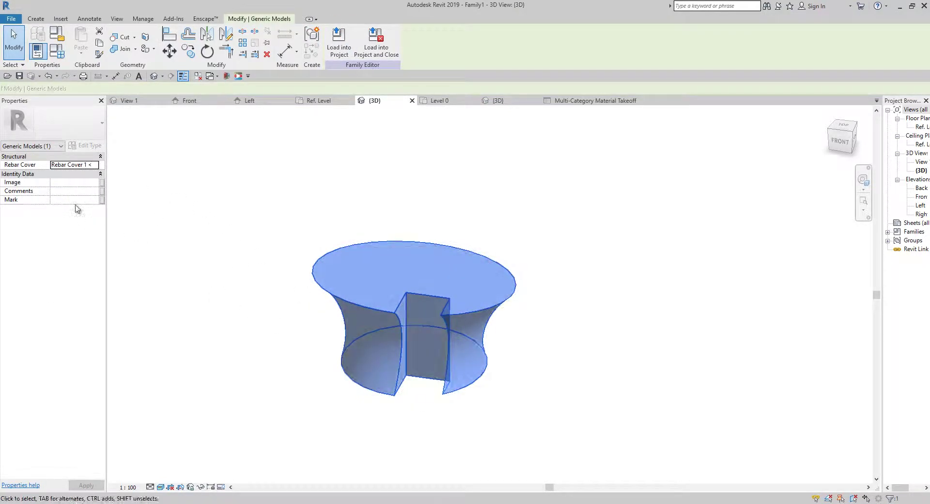
click(431, 386)
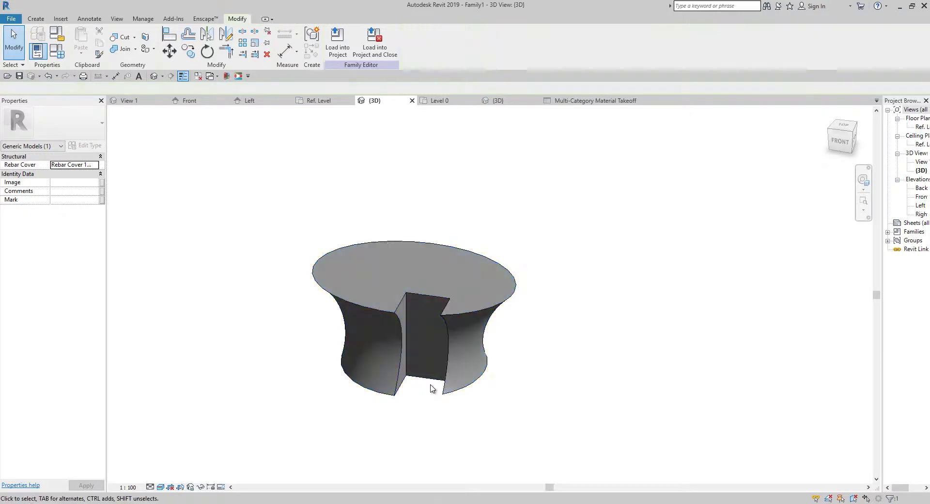
click(405, 344)
click(428, 398)
shift+middle_drag(426, 388, 396, 361)
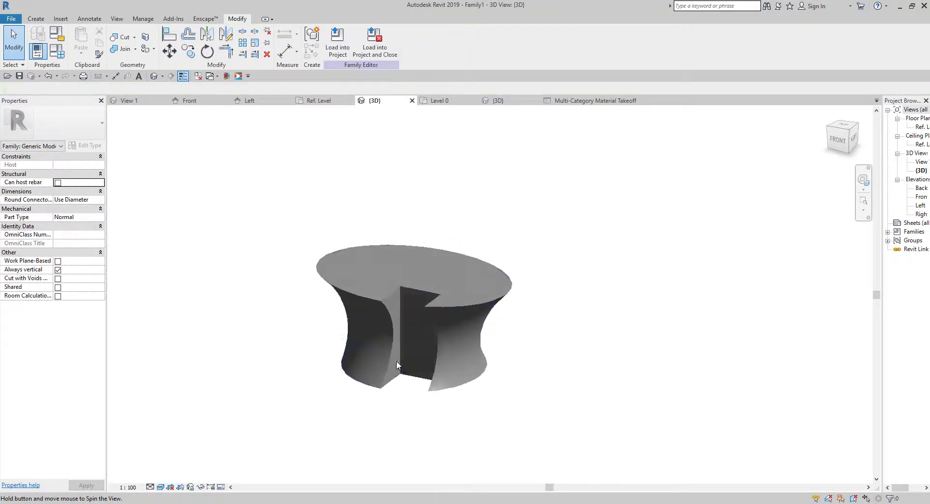
click(388, 342)
click(407, 413)
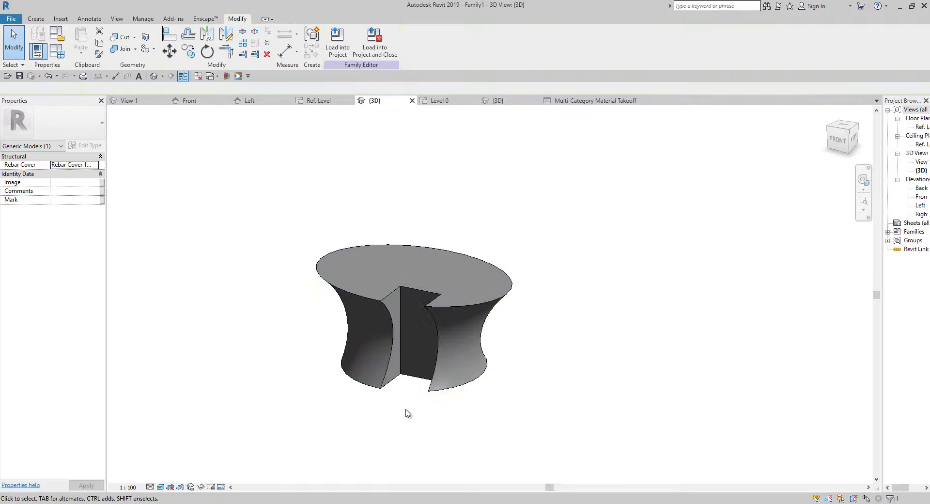
- Select the imported solid and delete it from the family
click(440, 363)
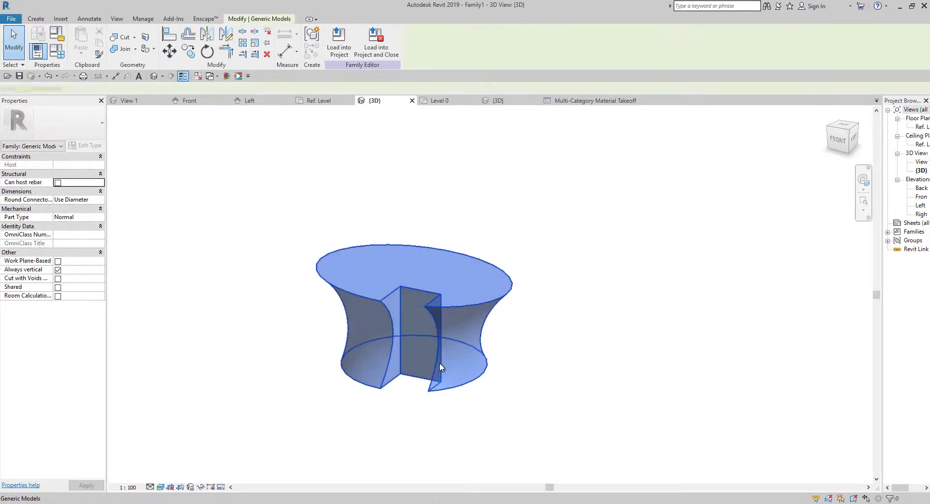
click(496, 417)
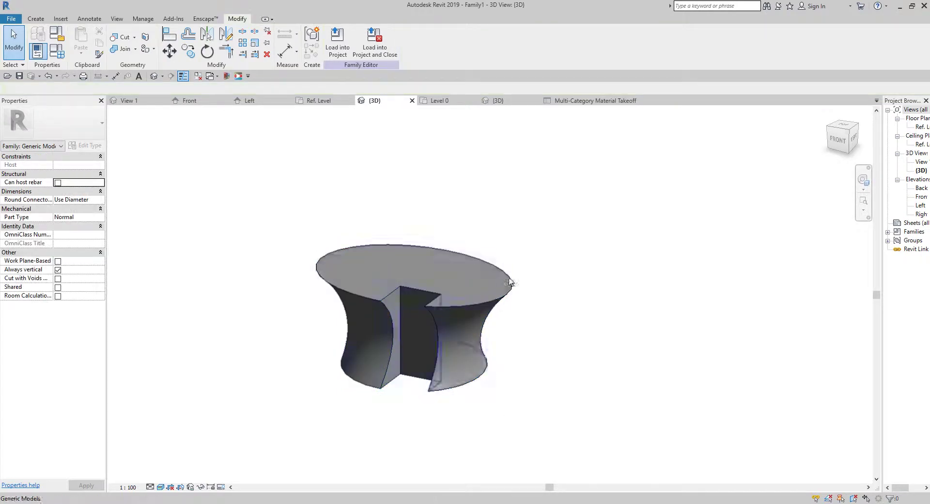
click(497, 299)
key(Delete)
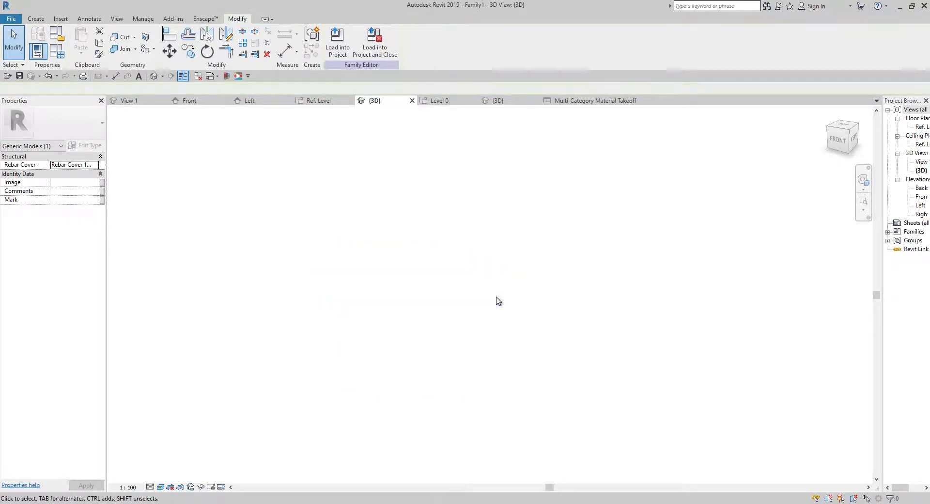
- Import Test_Solid.sat as free-form geometry using the Import SAT as FF external tool
click(182, 21)
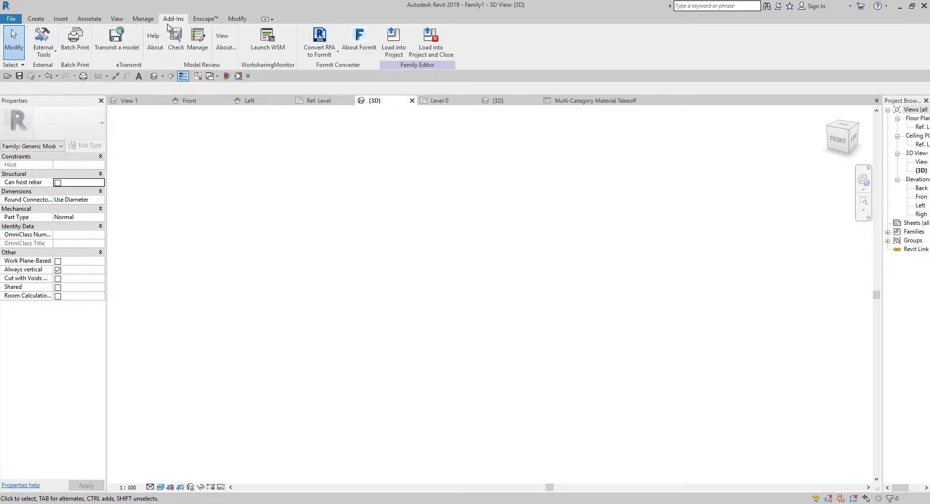
click(43, 49)
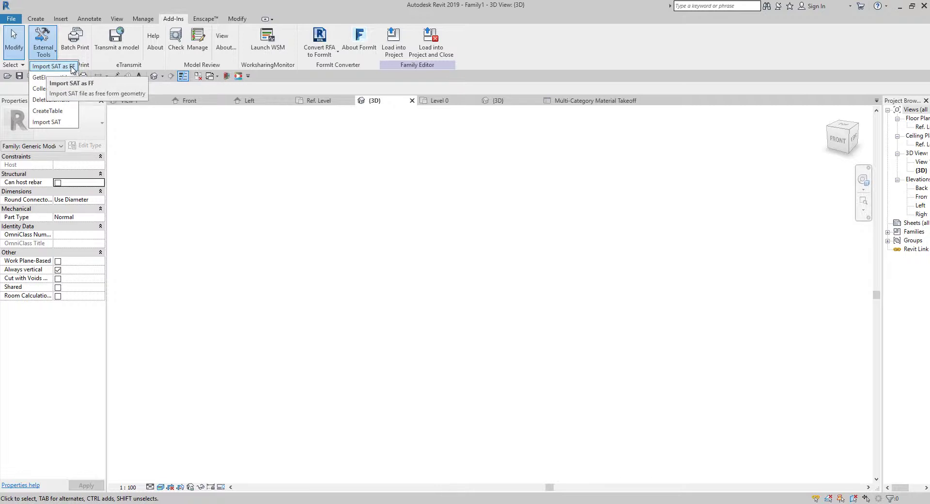
click(71, 68)
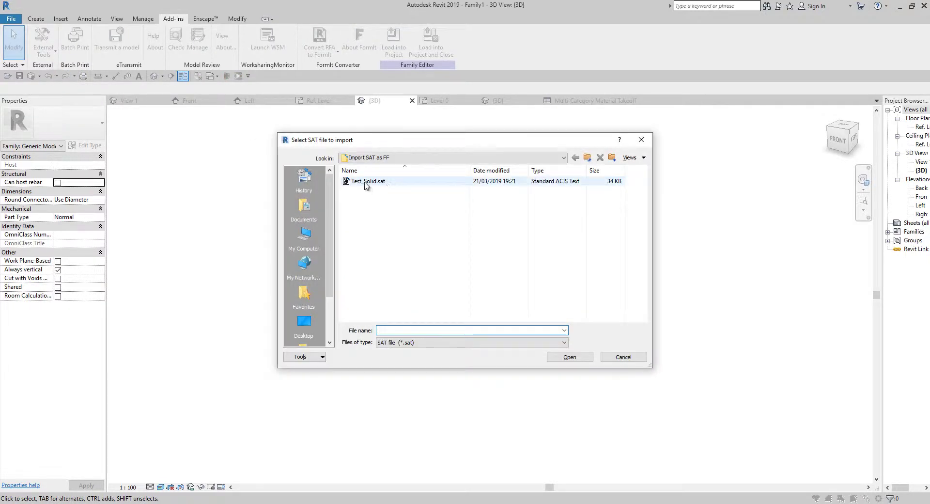
click(366, 182)
click(570, 357)
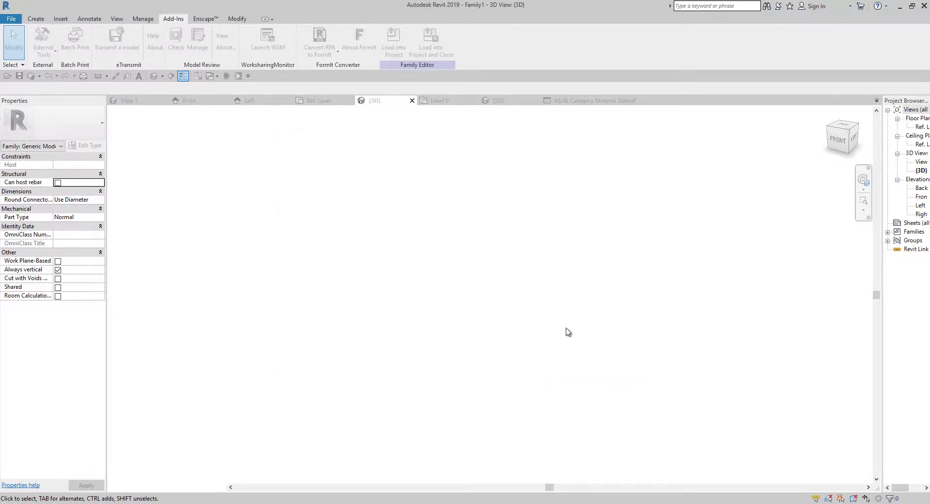
- Associate the free-form solid's Material with the family's Material parameter
click(484, 303)
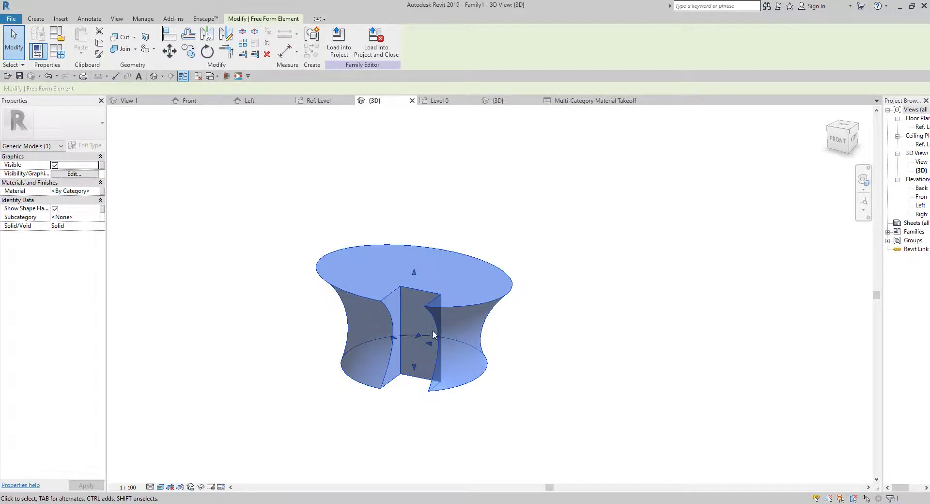
shift+middle_drag(426, 285, 445, 355)
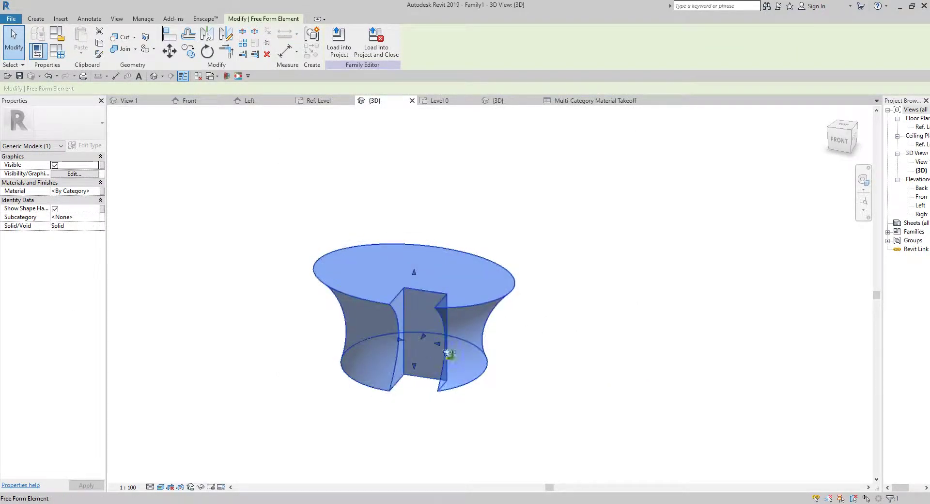
click(204, 220)
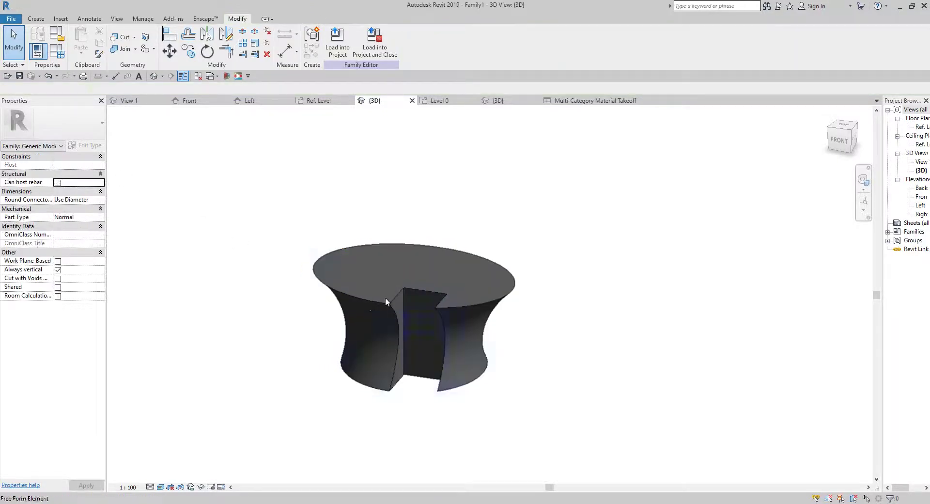
click(385, 303)
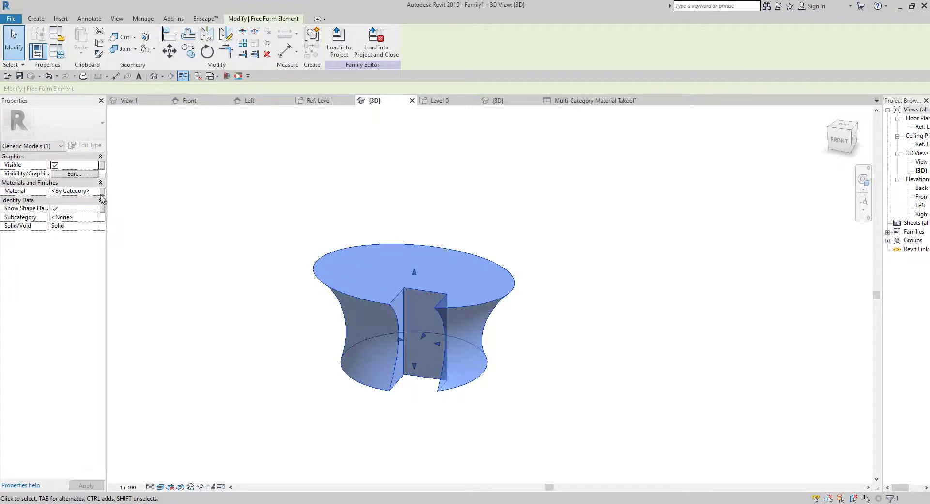
click(102, 192)
click(402, 226)
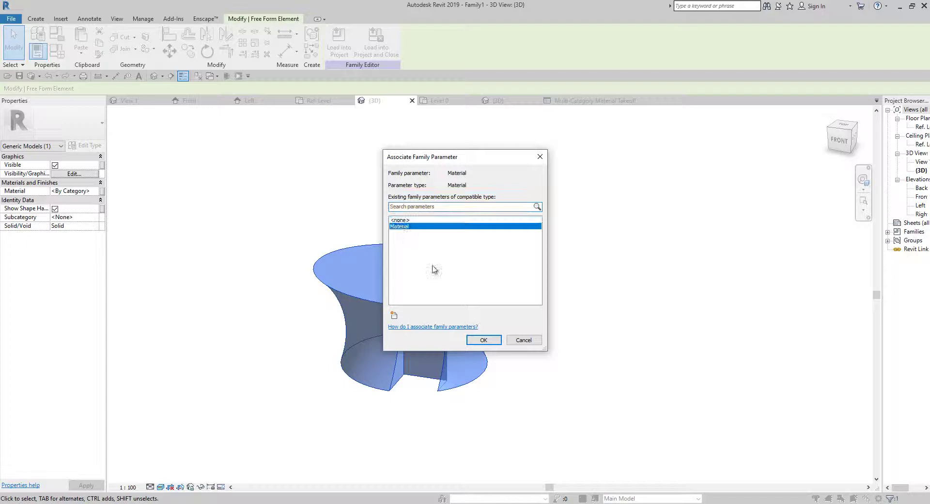
click(482, 340)
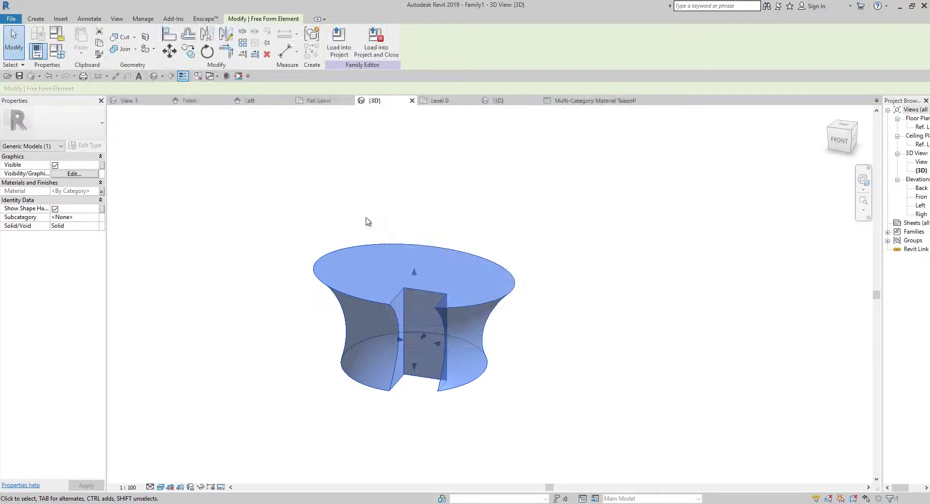
- Load Family1 into the project, overwriting the existing version, and open the {3D} view
click(338, 39)
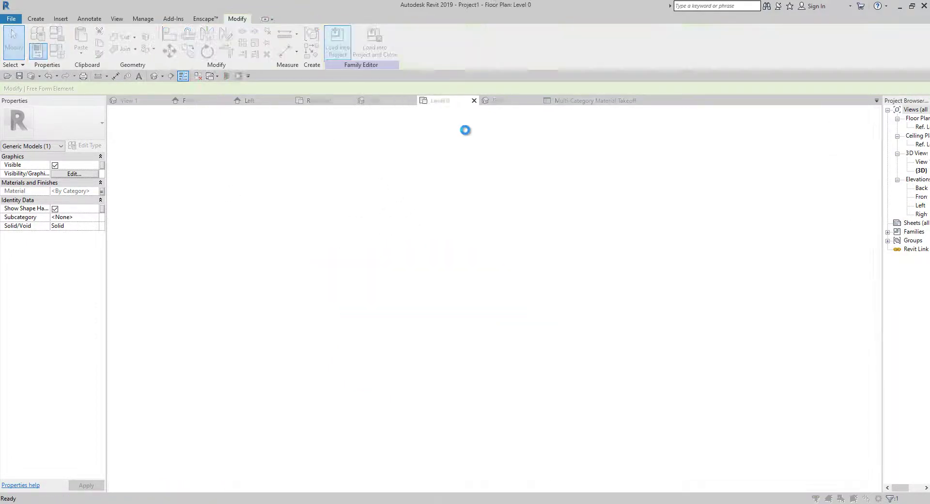
click(417, 228)
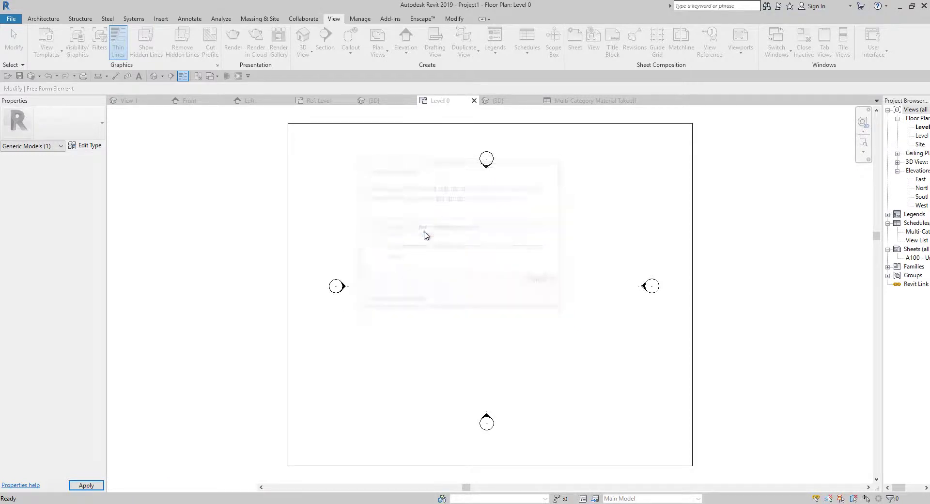
click(154, 76)
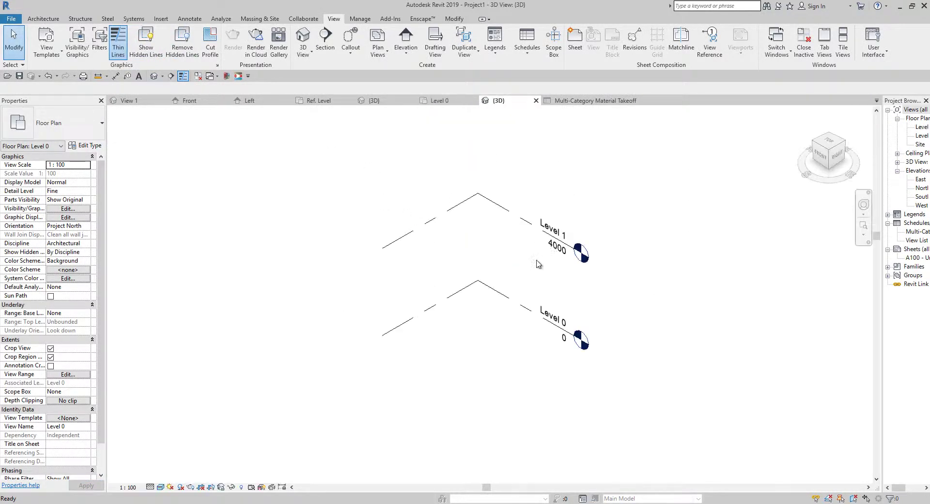
- Place four Family1 instances on Level 0 with the Component tool
click(43, 18)
click(114, 42)
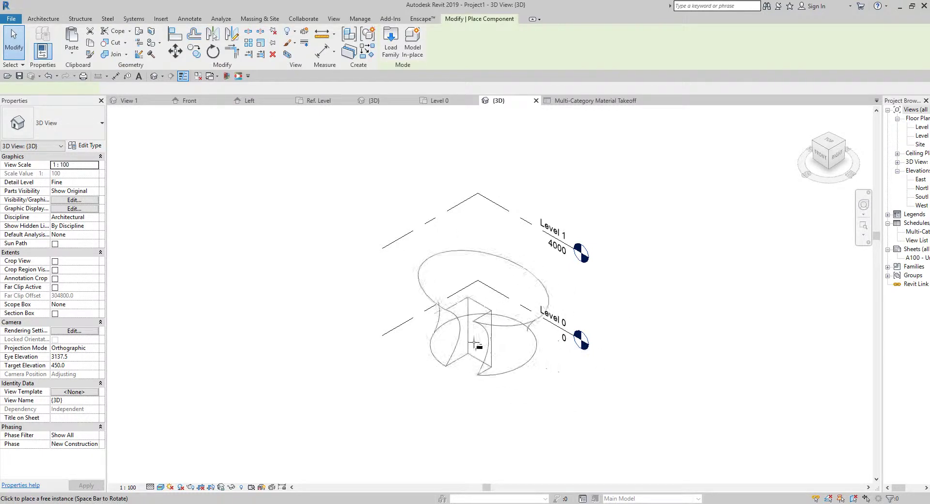
click(493, 345)
click(381, 379)
click(625, 423)
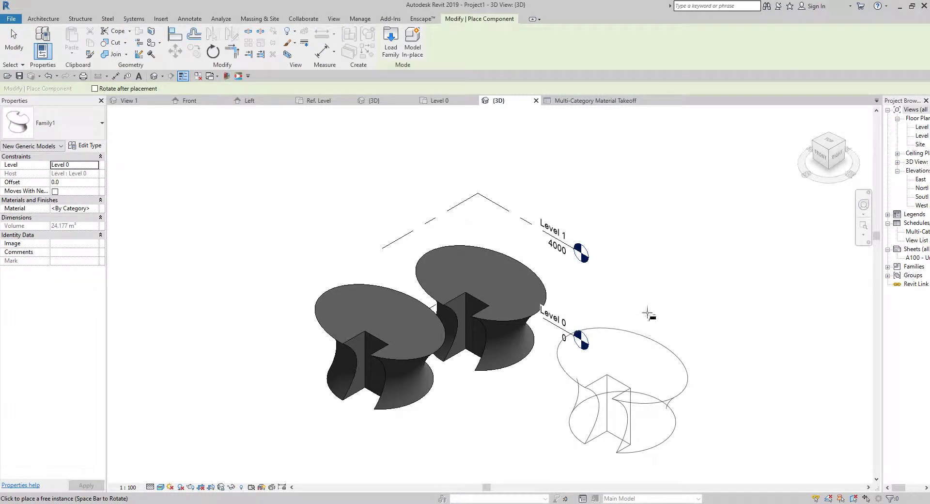
click(652, 296)
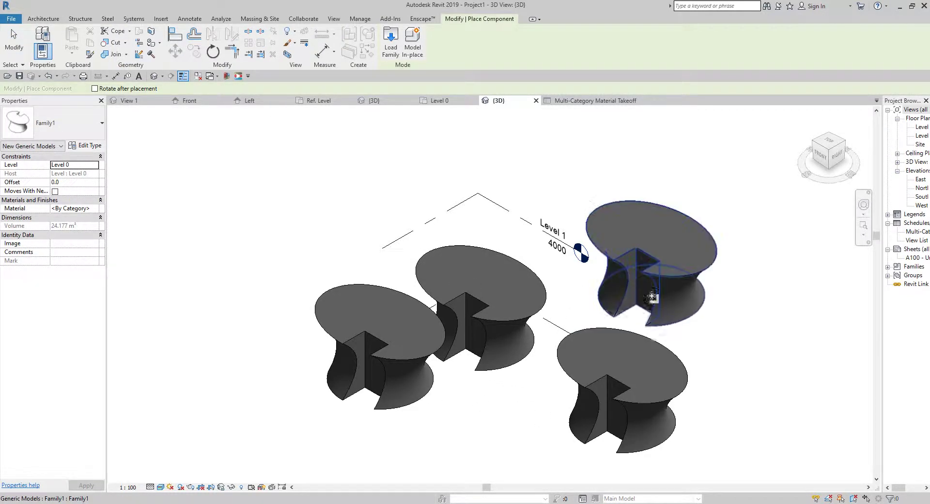
key(Escape)
click(668, 274)
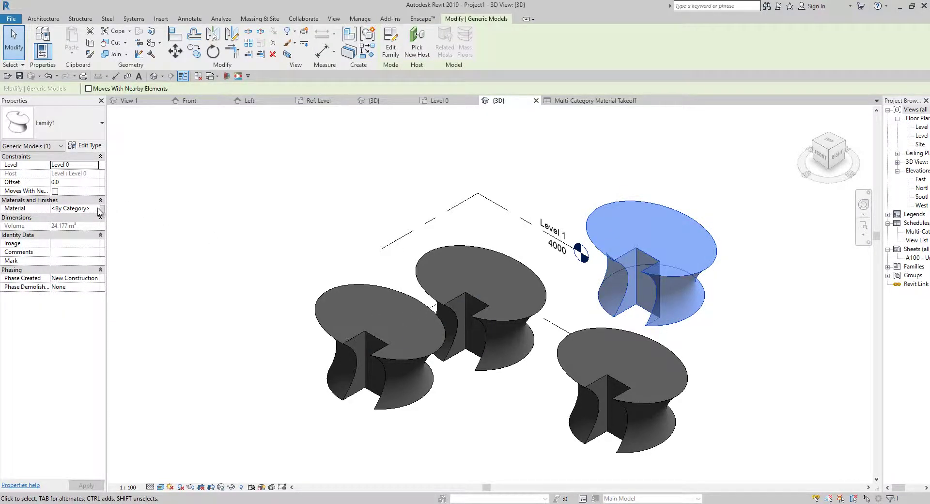
- Set the upper-right instance's material to Copper
click(99, 209)
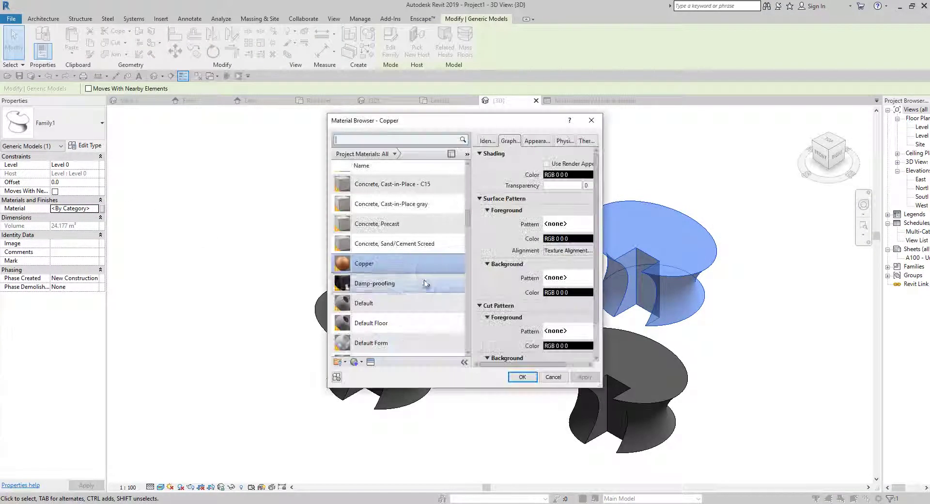
click(520, 376)
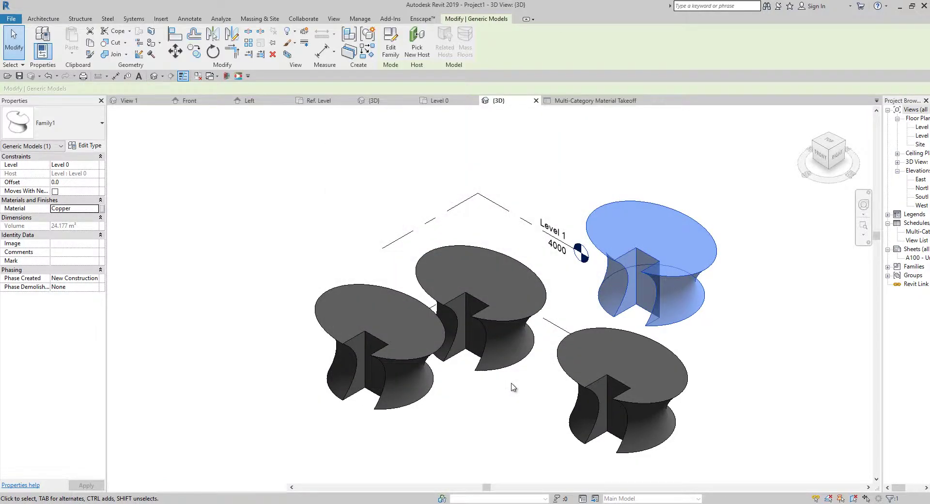
key(Escape)
- Give the middle instance Concrete, Cast-in-Place gray and review the takeoff's 24.18 m³ volumes
click(493, 318)
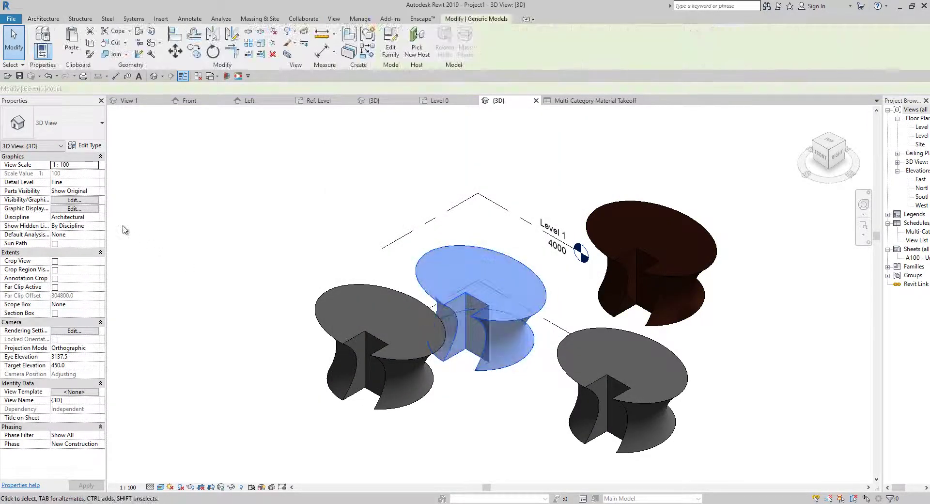
click(96, 209)
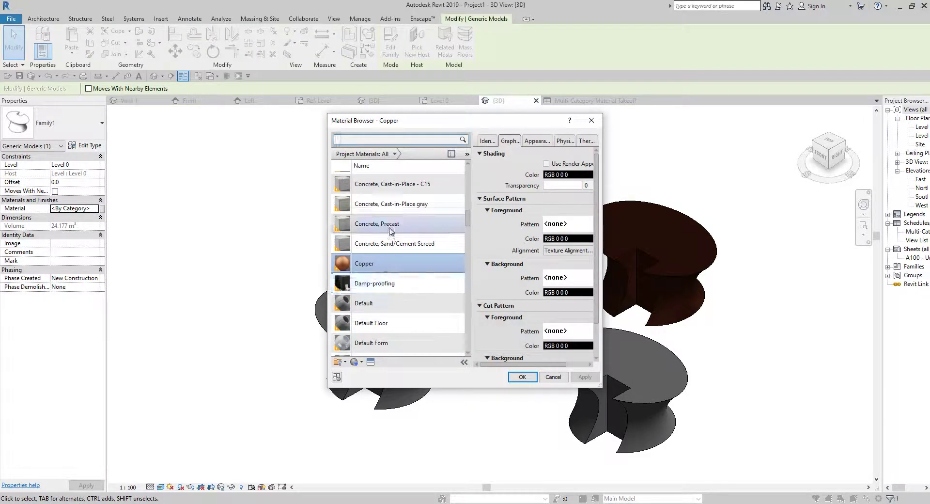
click(386, 208)
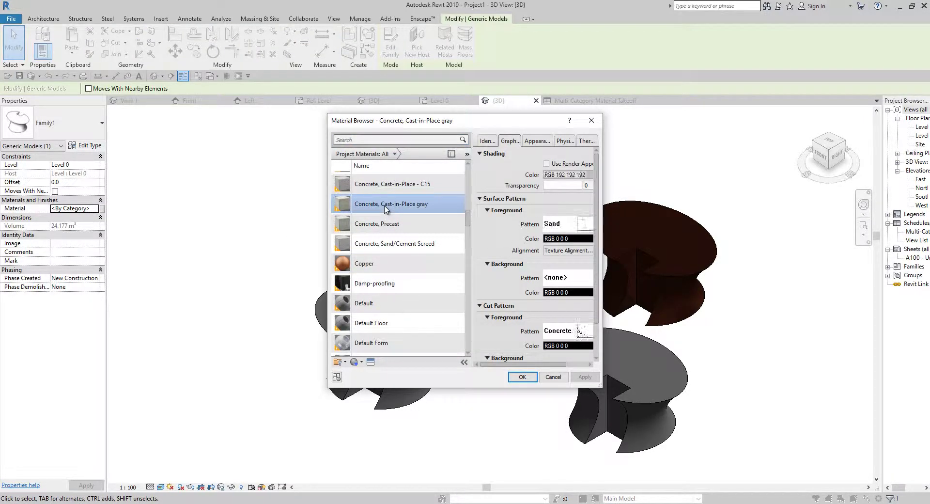
click(522, 377)
click(525, 395)
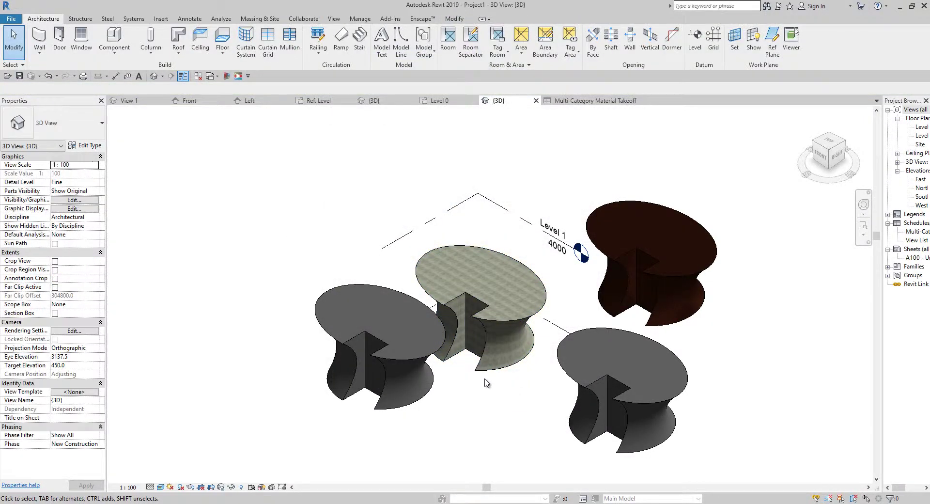
click(580, 103)
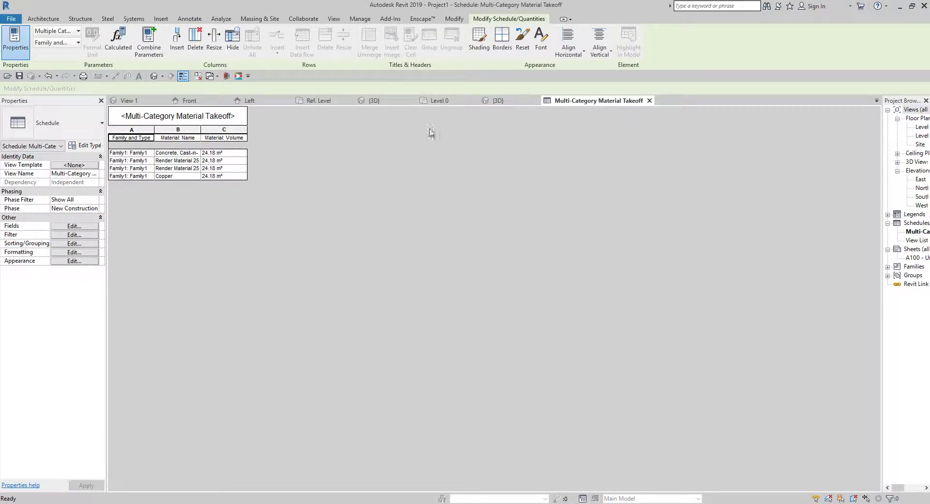
click(492, 101)
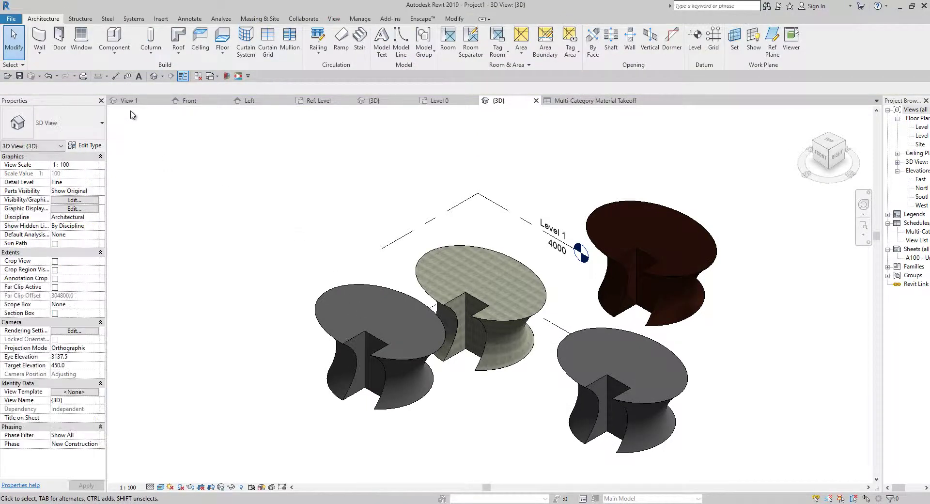
click(372, 101)
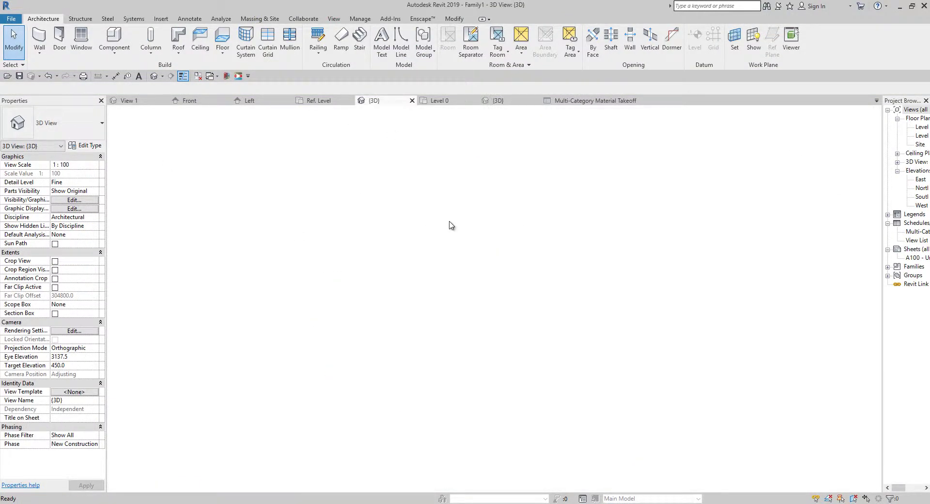
click(472, 302)
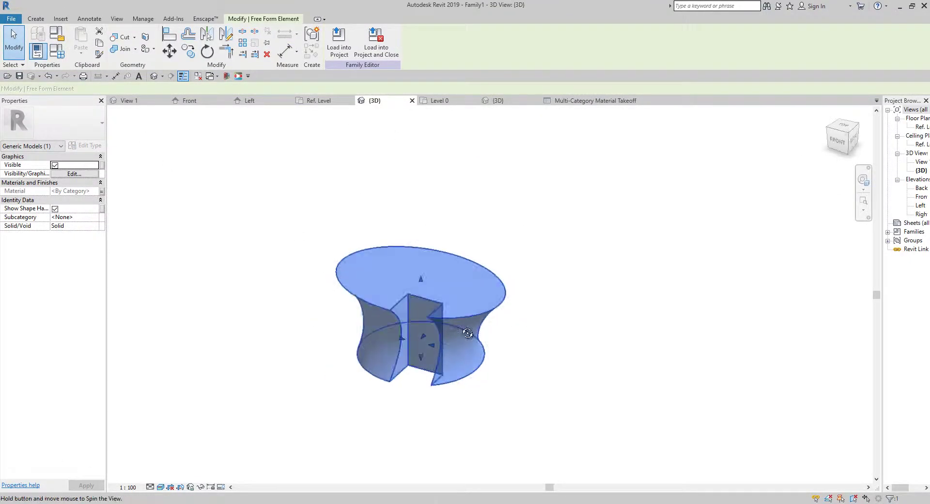
click(414, 395)
click(397, 359)
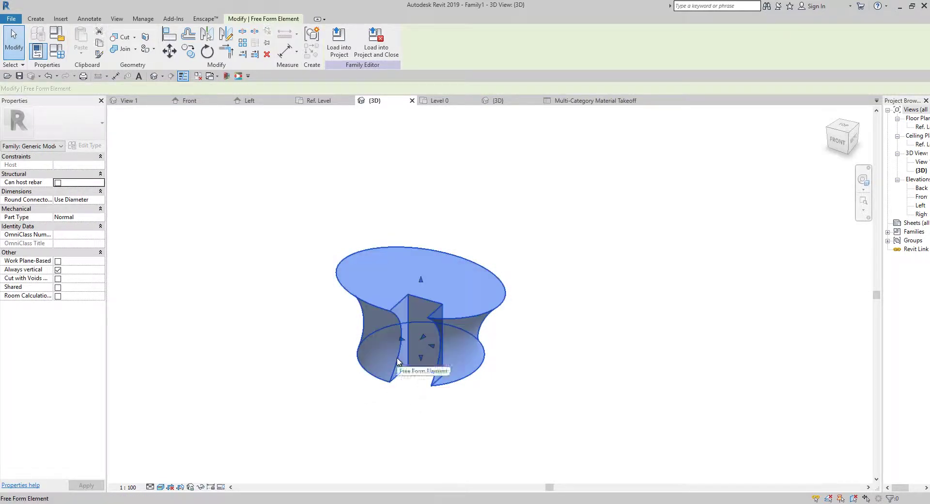
click(412, 406)
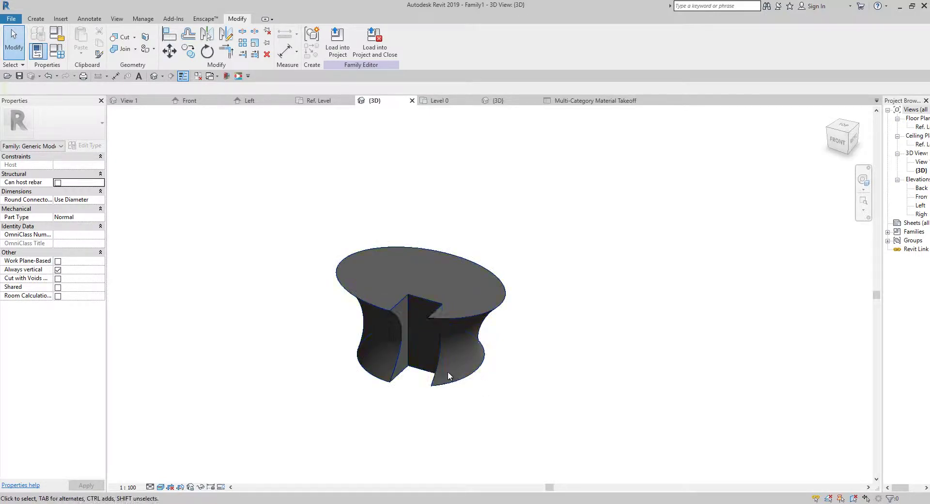
shift+middle_drag(410, 392, 426, 359)
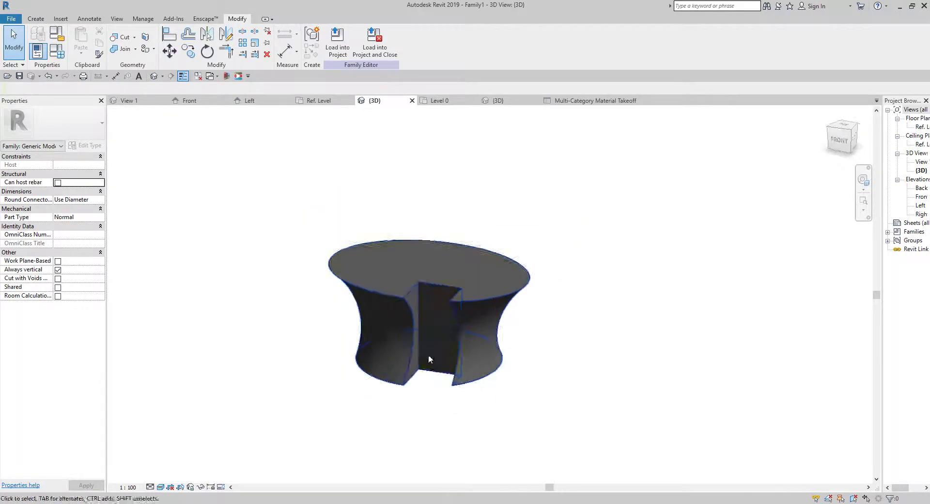